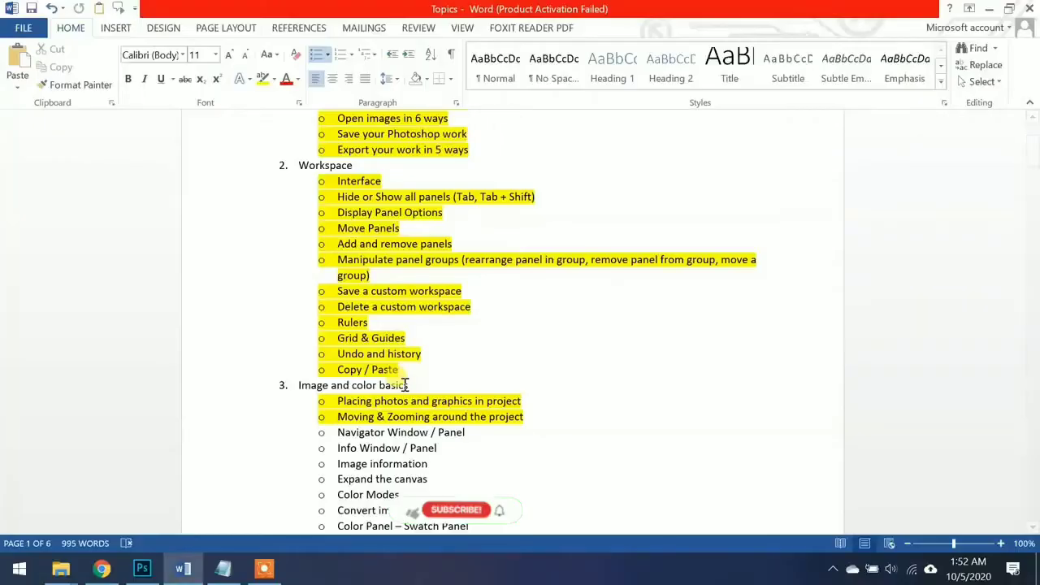
- Switch from Word to Photoshop's Untitled-1 winter scene document
click(142, 569)
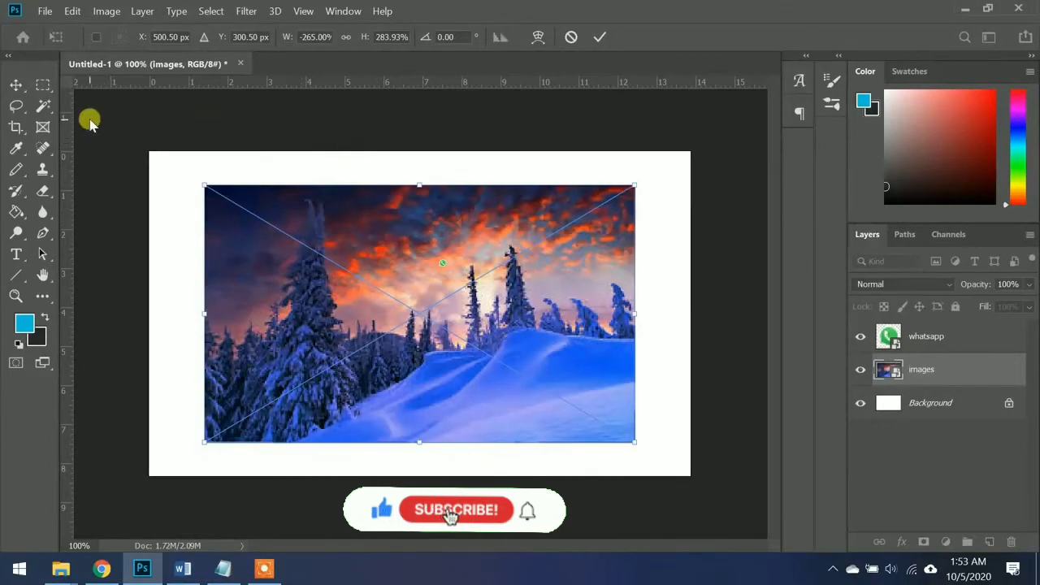
- Commit the pending transform and stretch the images layer's corners outward to fill the canvas
click(15, 85)
click(376, 120)
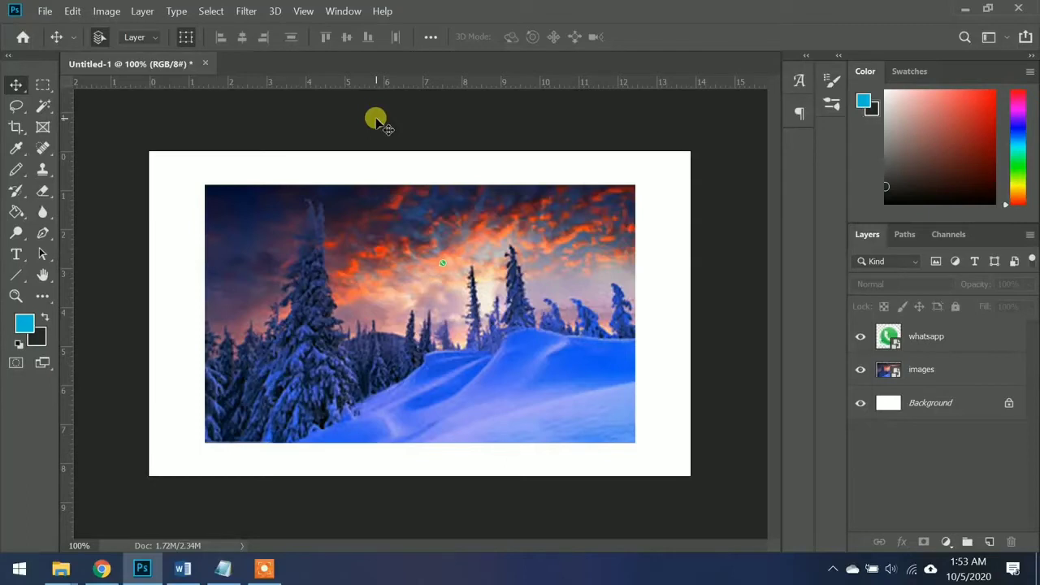
click(291, 215)
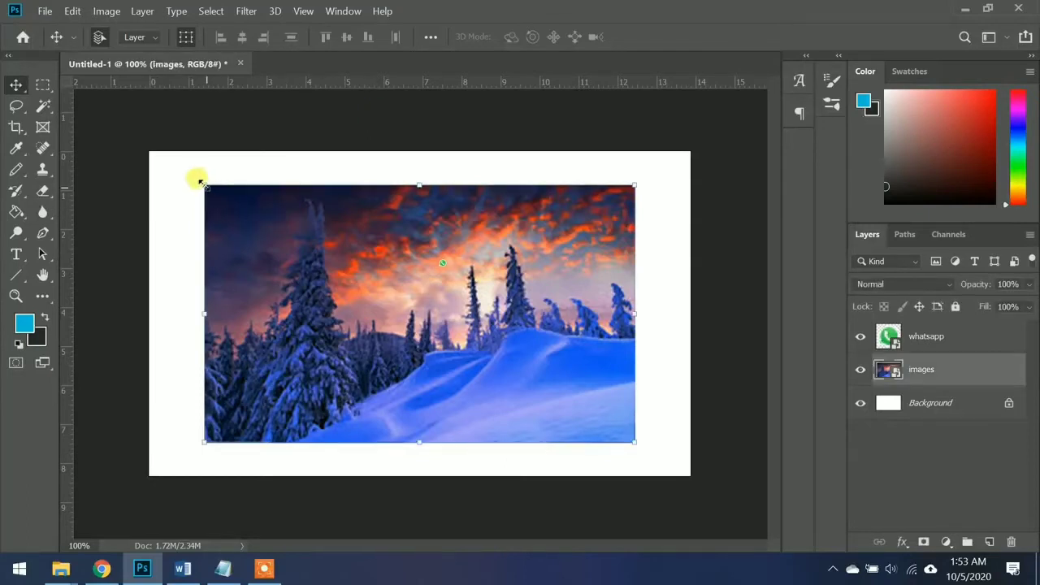
drag(154, 151, 144, 148)
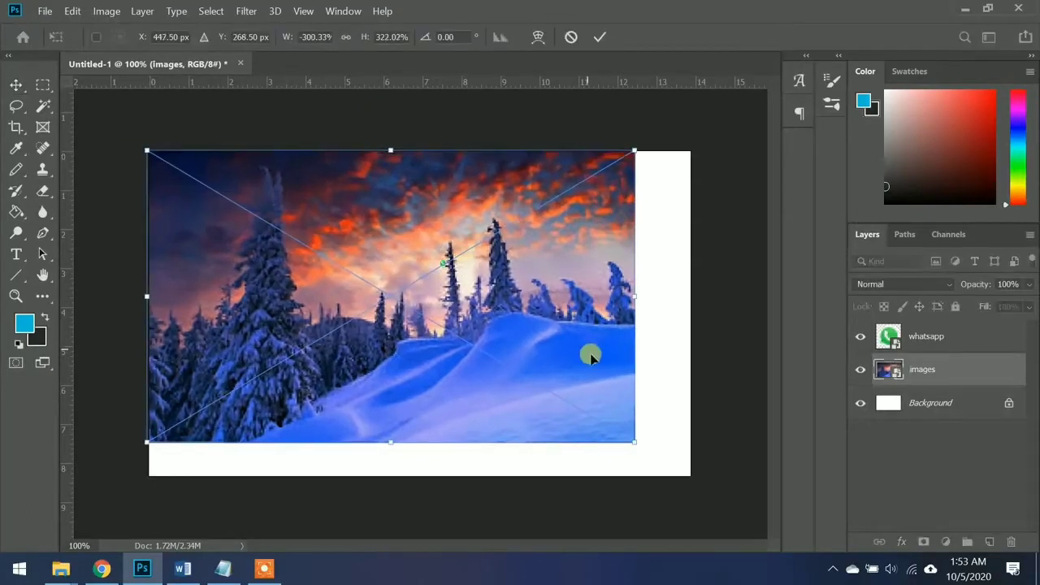
drag(627, 437, 692, 469)
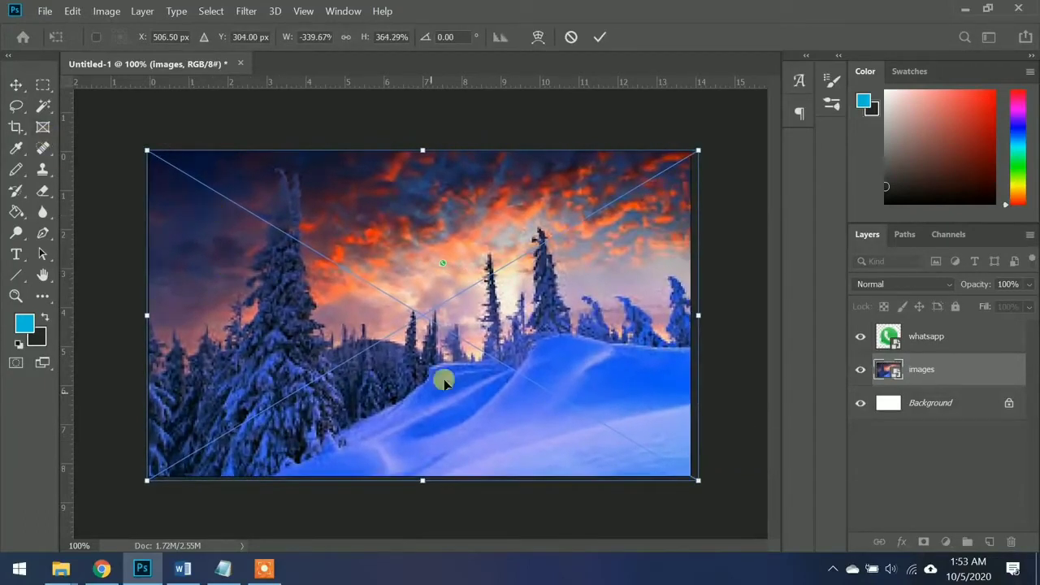
- Apply the photo's new size, deselect the layer, and bring the Downloads folder forward
click(15, 85)
click(199, 130)
mouse_move(61, 569)
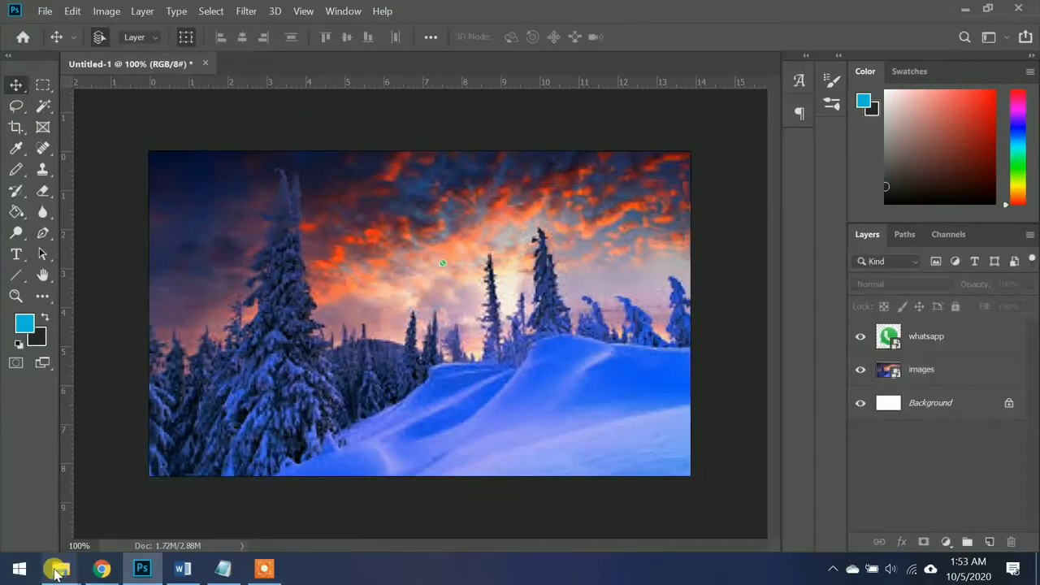
click(130, 512)
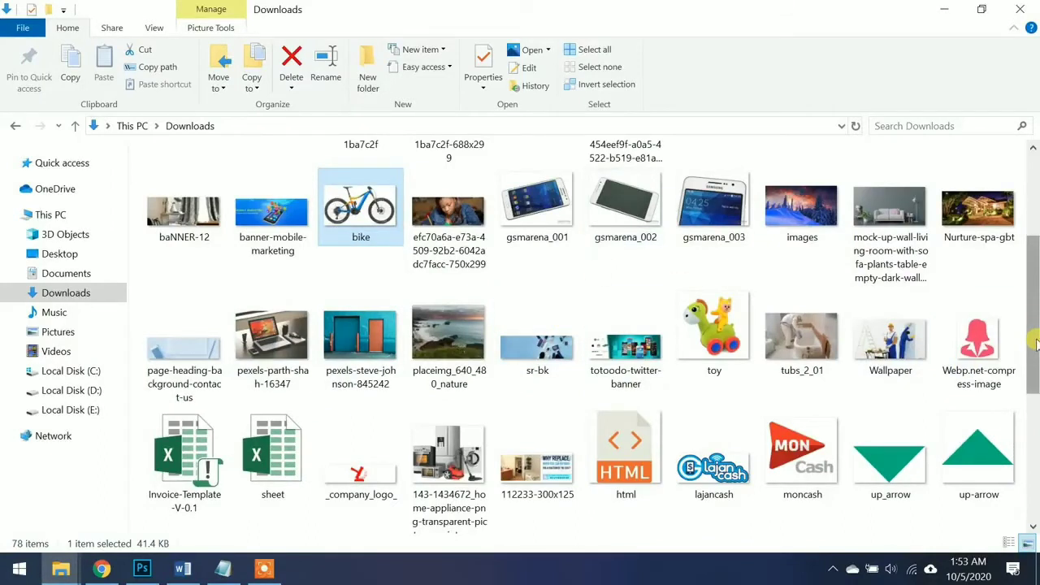
- Drag pexels-steve-johnson-845242 from Downloads onto Photoshop to open it as a new document
scroll(974, 345, up, 1)
click(357, 350)
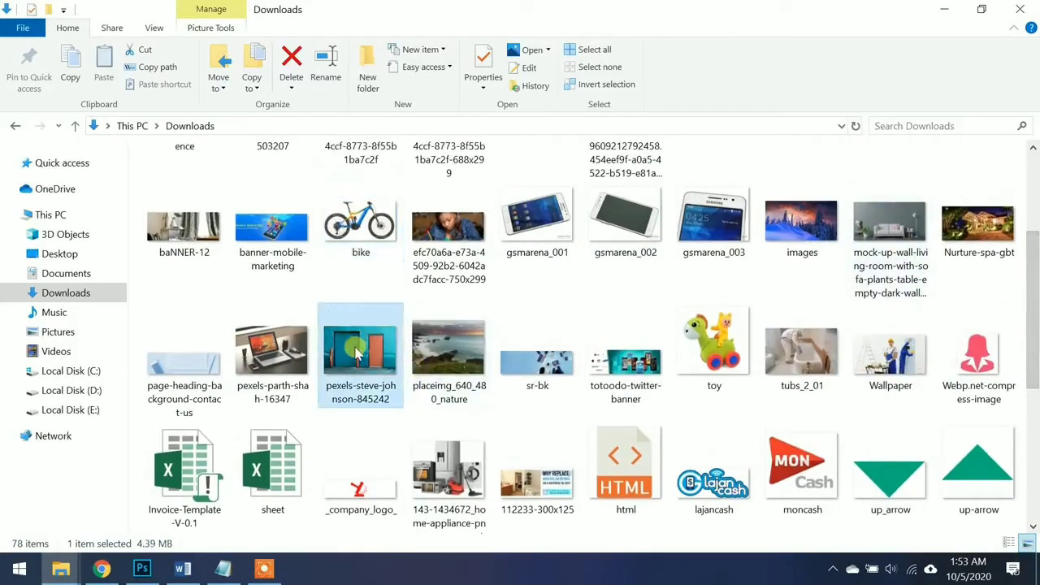
drag(358, 350, 142, 552)
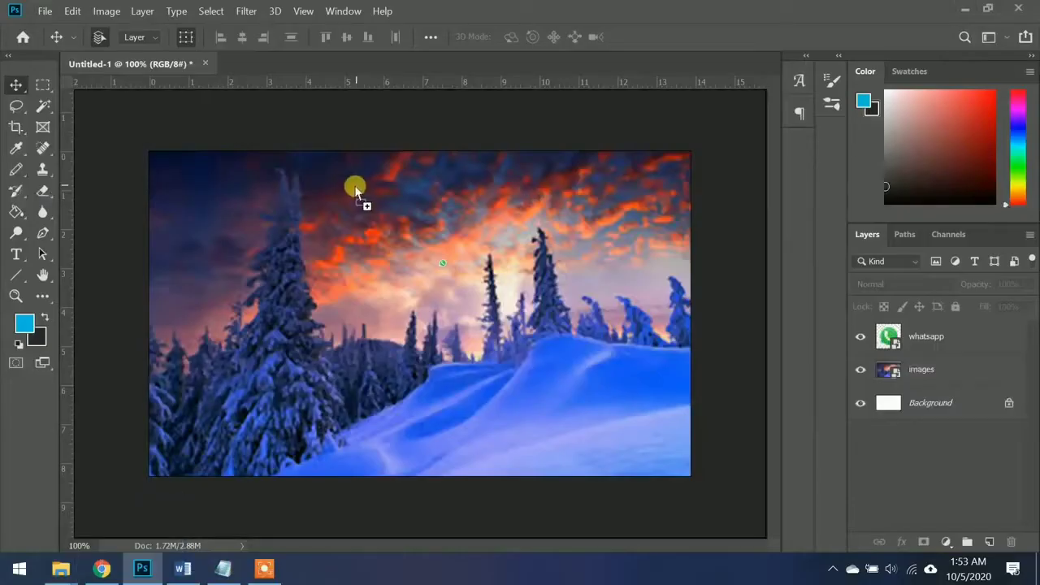
mouse_move(142, 552)
mouse_down()
mouse_move(300, 72)
mouse_move(280, 57)
mouse_up()
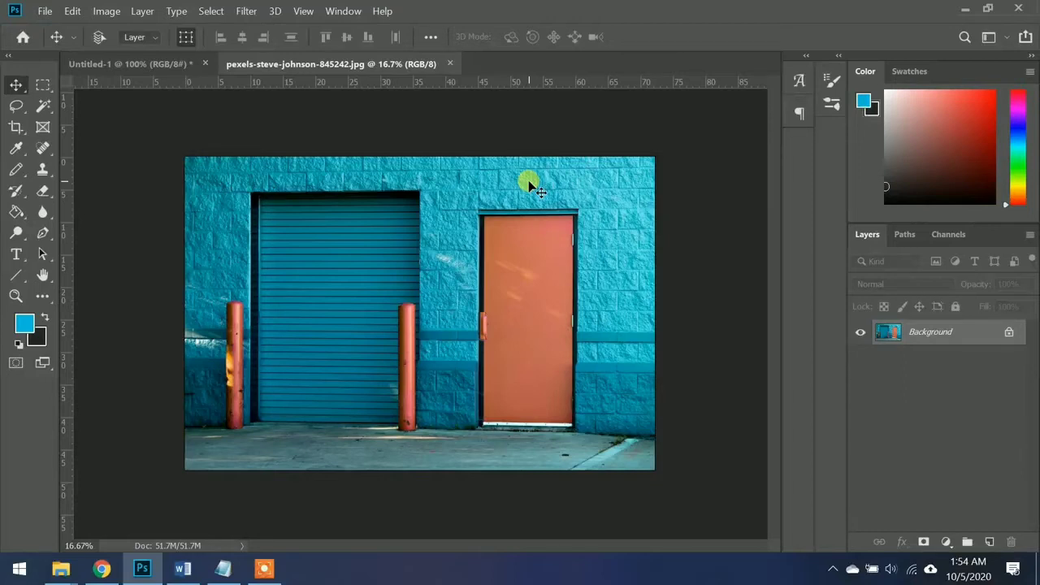
- Zoom the door photo in to 300% with Ctrl+Plus, then back out to see both doors
key(ctrl+plus)
key(ctrl+plus)
key(ctrl+plus)
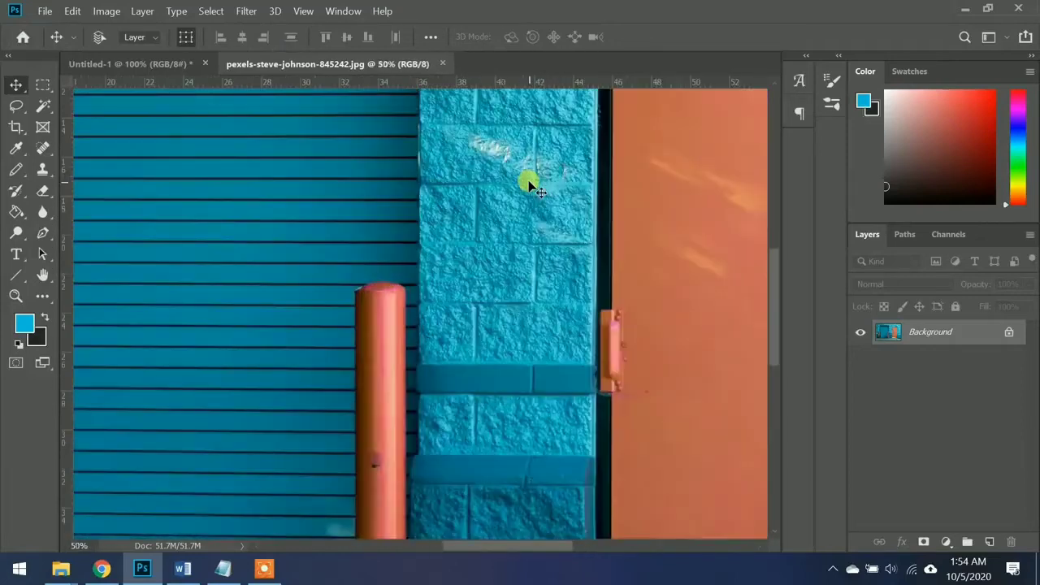
key(ctrl+plus)
key(ctrl+plus)
key(ctrl+plus)
key(ctrl+plus)
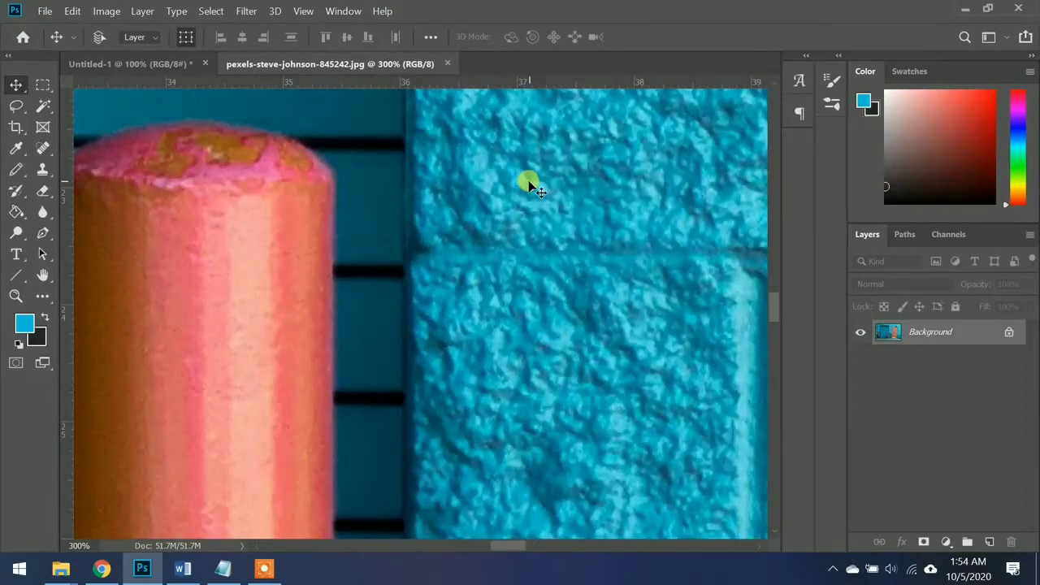
key(ctrl+minus)
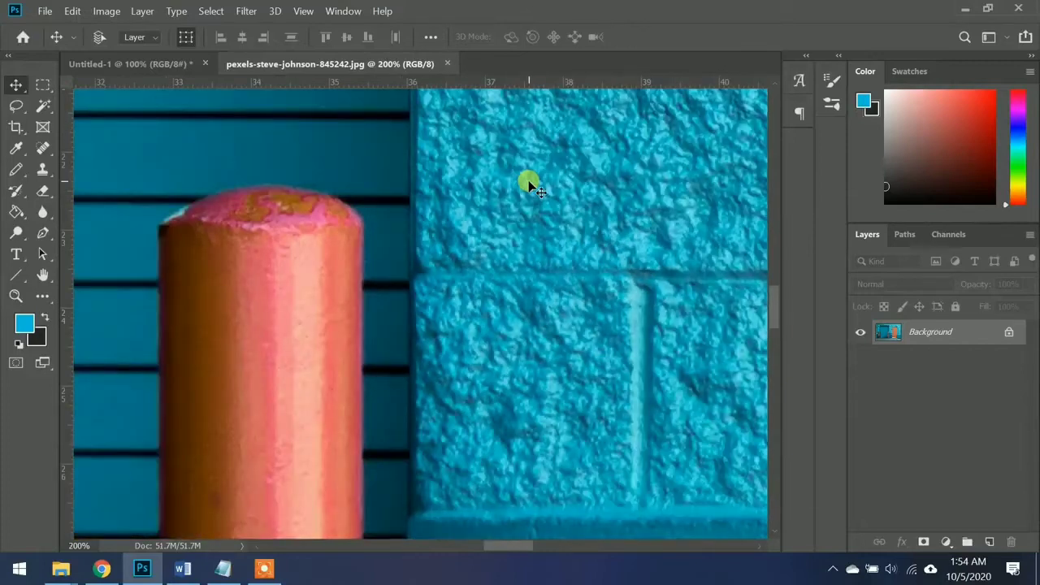
key(ctrl+minus)
key(ctrl+minus)
key(ctrl+minus)
key(ctrl+minus)
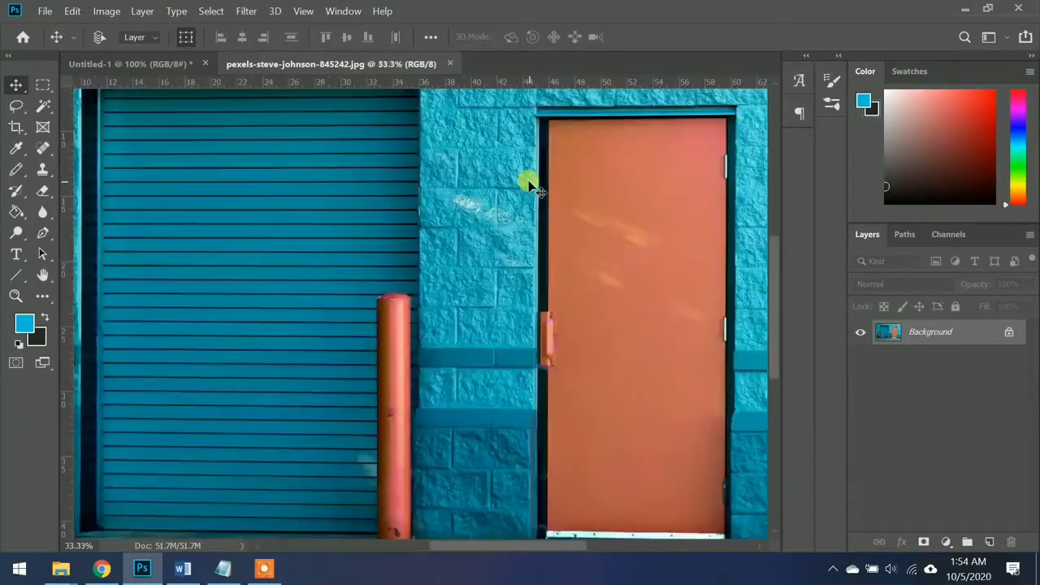
key(ctrl+minus)
key(ctrl+minus)
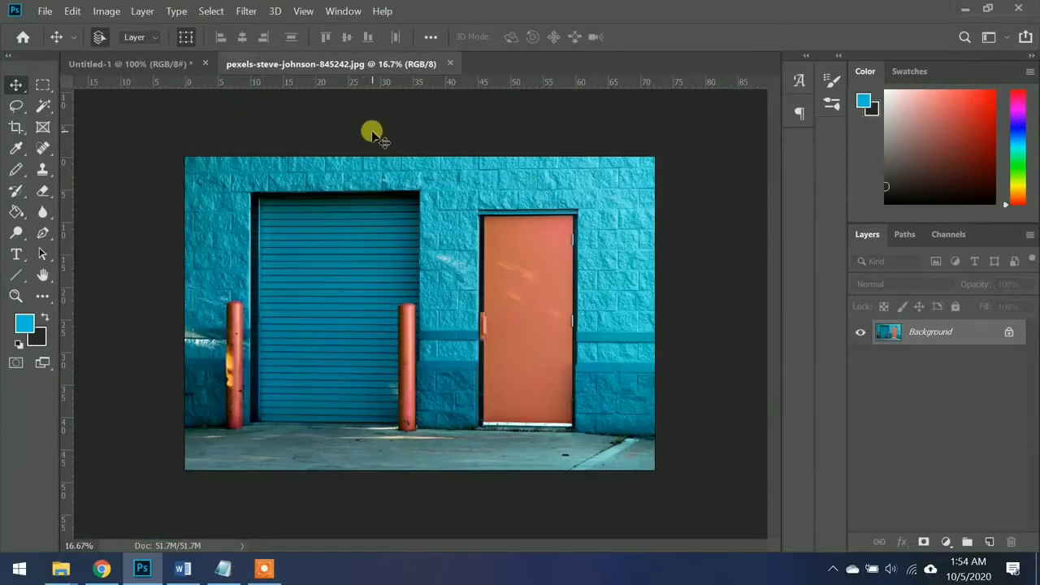
- Show the Navigator panel from the Window menu and zoom the door photo out one step
click(340, 11)
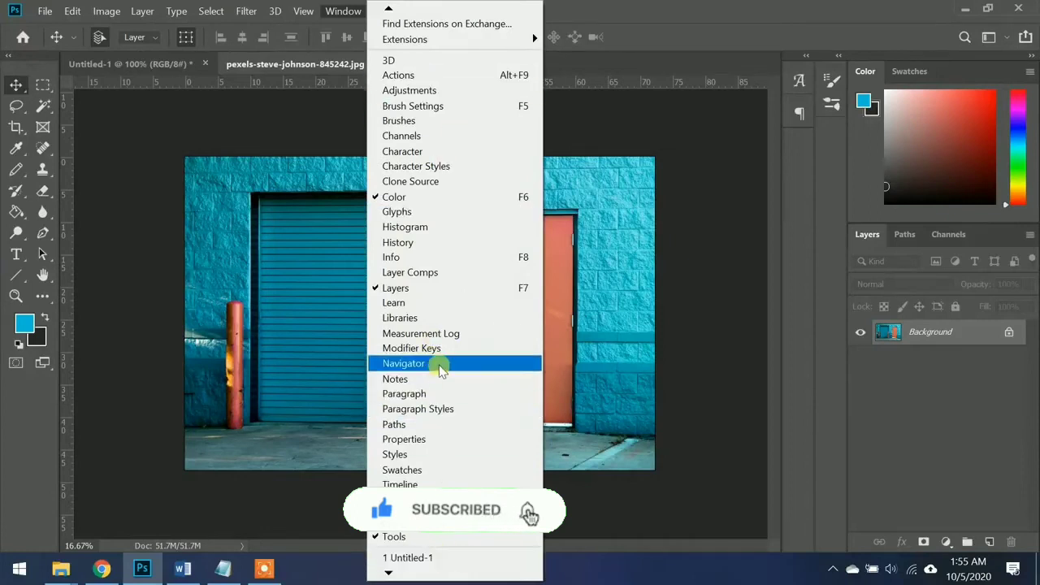
click(436, 363)
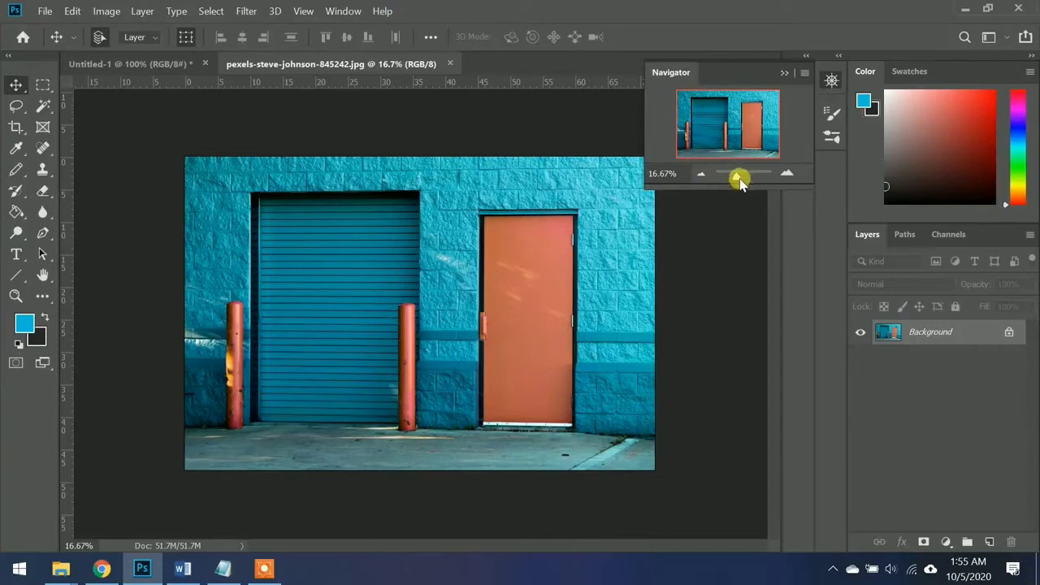
click(735, 178)
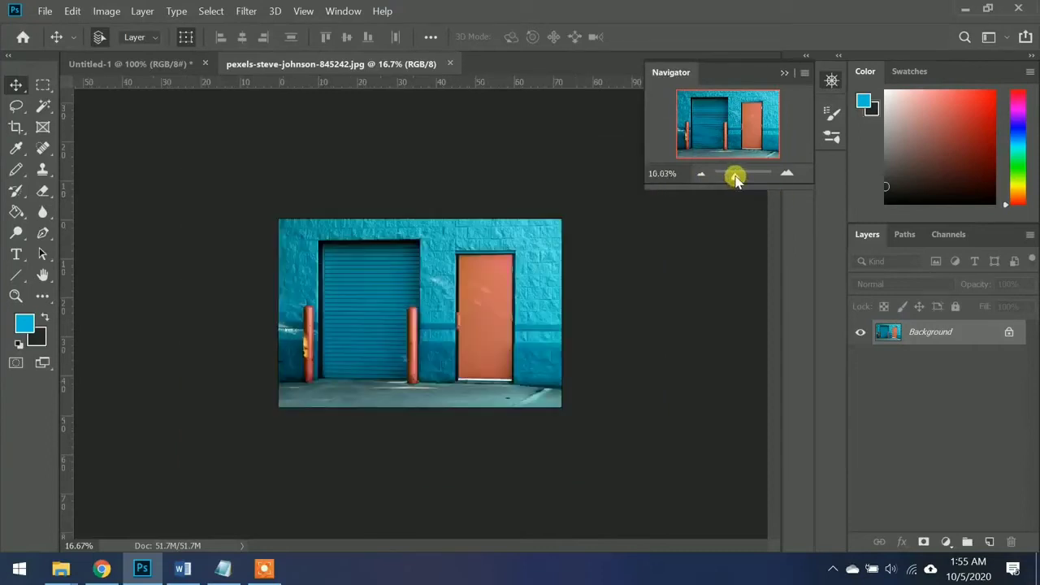
- Magnify the door photo to about 332% and pan across the pillar, blue wall and slats
drag(734, 178, 749, 177)
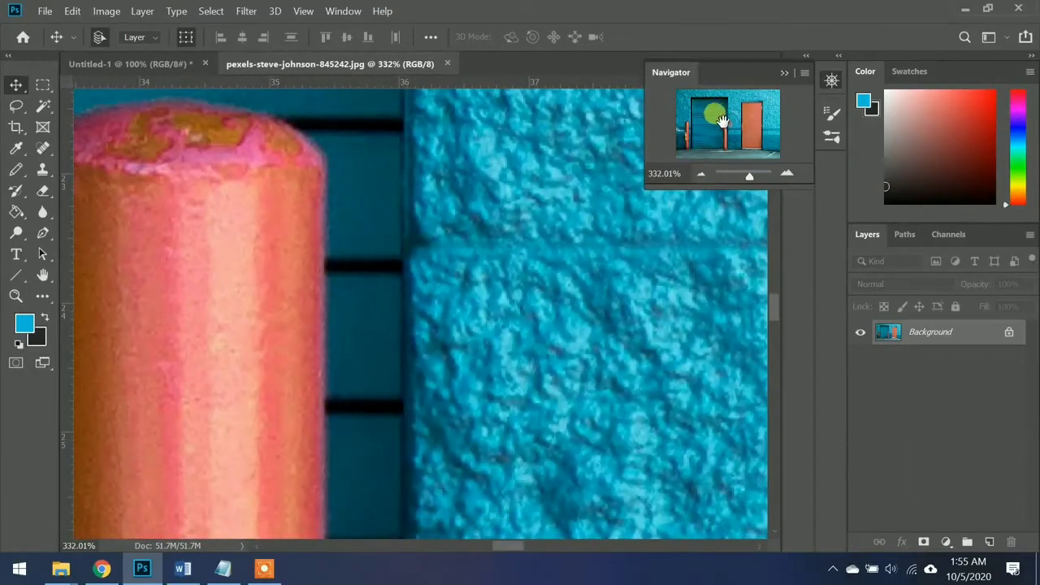
drag(722, 122, 721, 124)
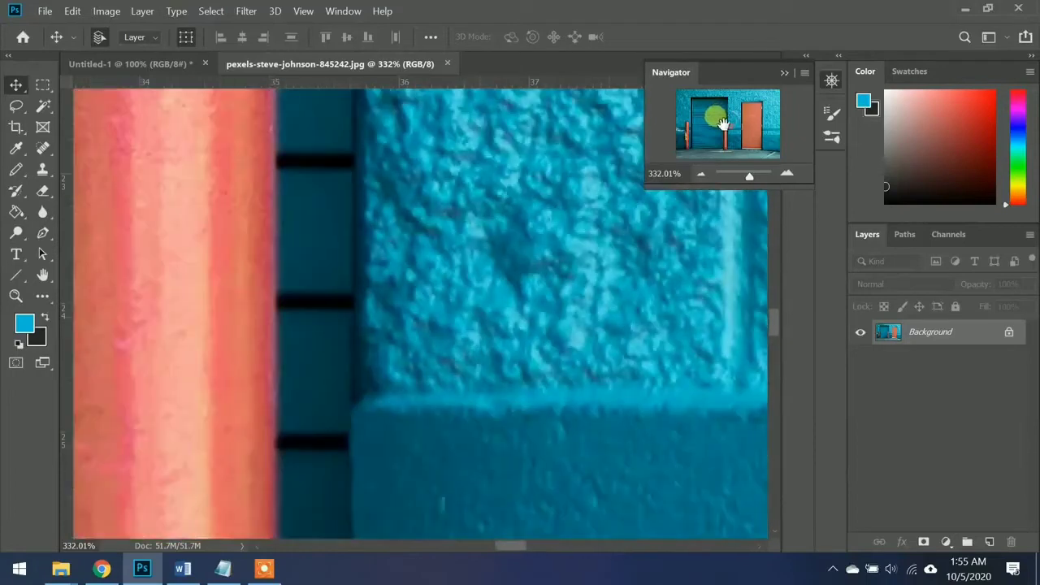
mouse_move(496, 546)
mouse_down()
mouse_move(447, 559)
mouse_move(522, 550)
mouse_move(511, 550)
mouse_up()
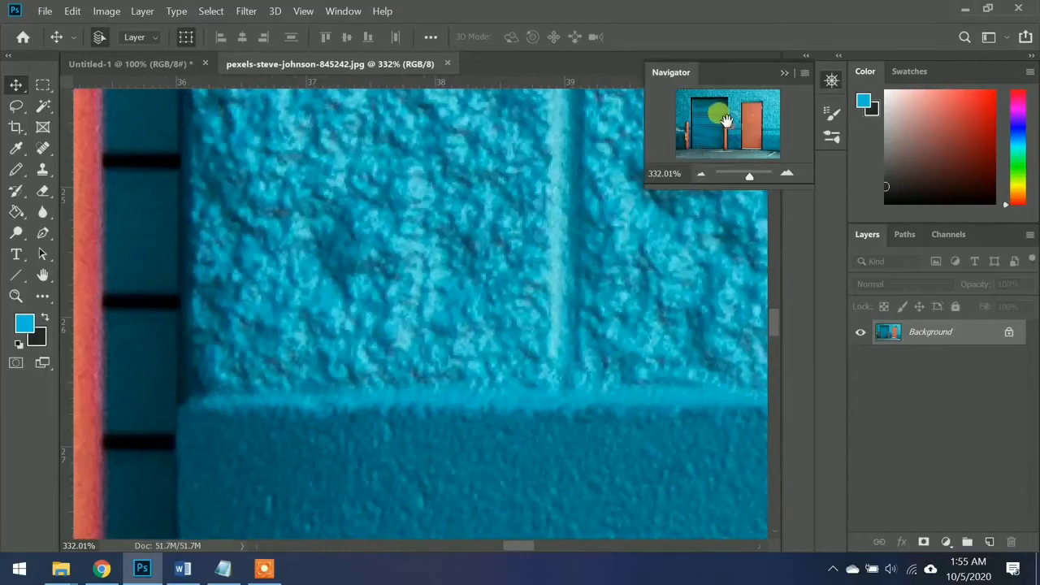
mouse_move(726, 121)
mouse_down()
mouse_move(703, 132)
mouse_move(720, 119)
mouse_up()
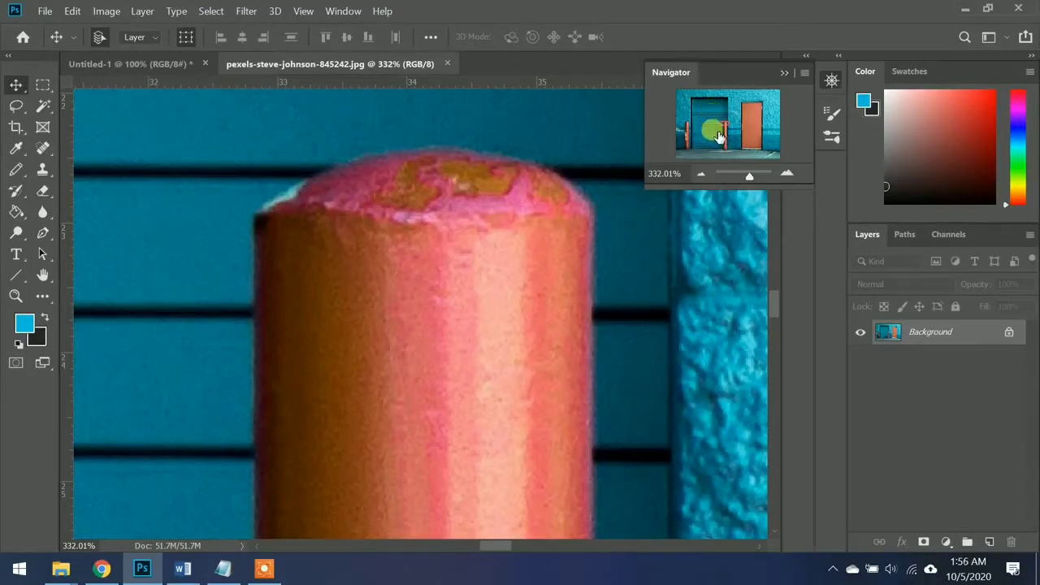
drag(720, 119, 756, 99)
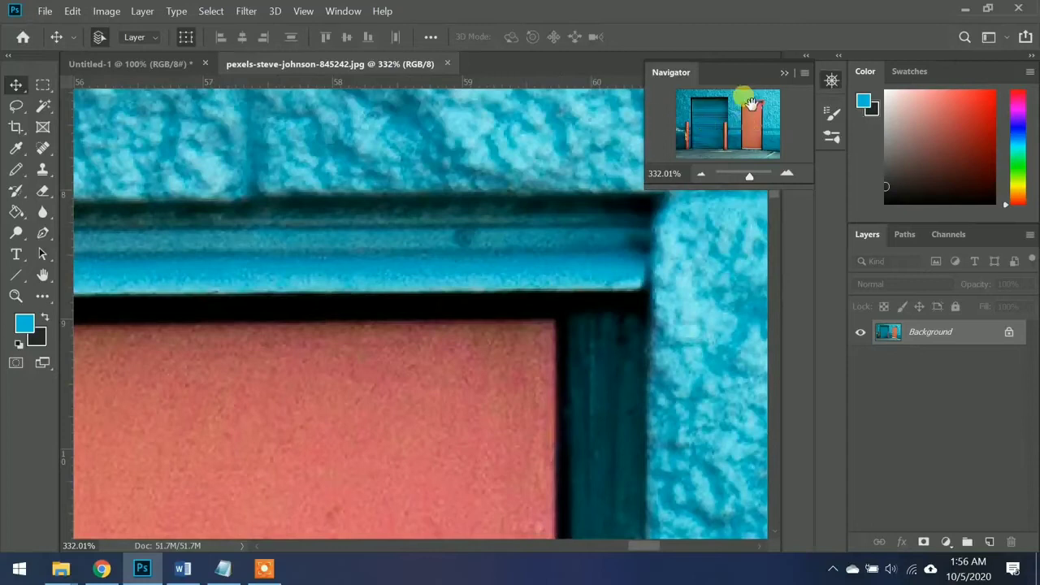
mouse_move(751, 104)
mouse_down()
mouse_move(765, 136)
mouse_move(679, 133)
mouse_move(685, 108)
mouse_up()
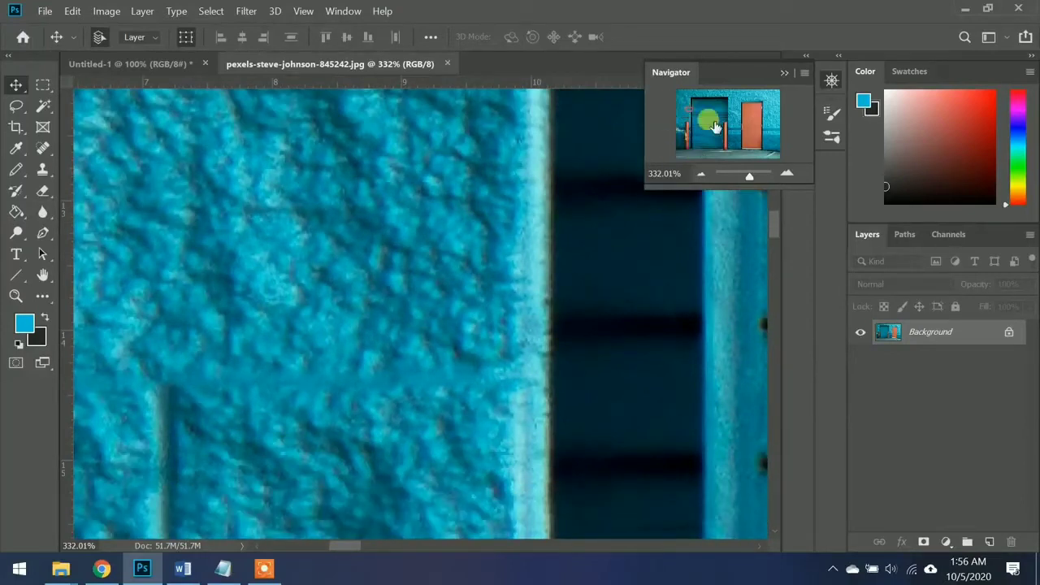
- Zoom the door photo in to 12800% pixel level, then back out to about 286%
click(787, 177)
click(787, 178)
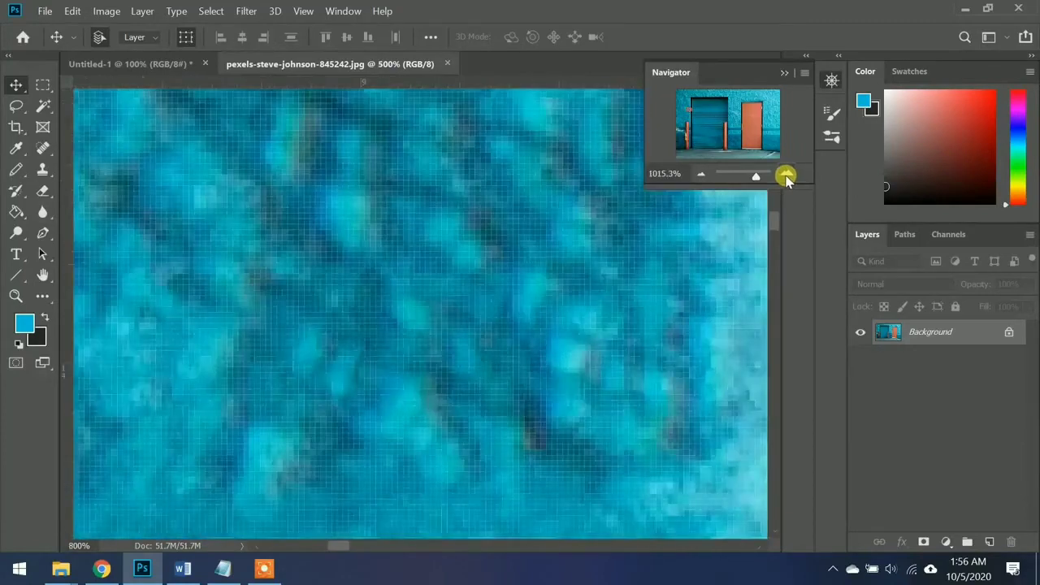
click(787, 179)
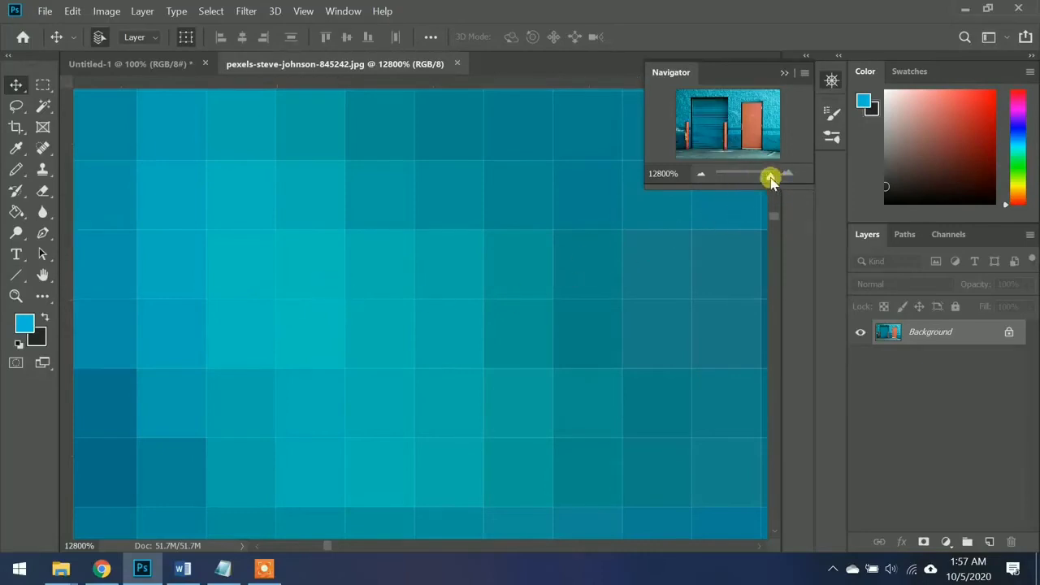
drag(769, 179, 749, 183)
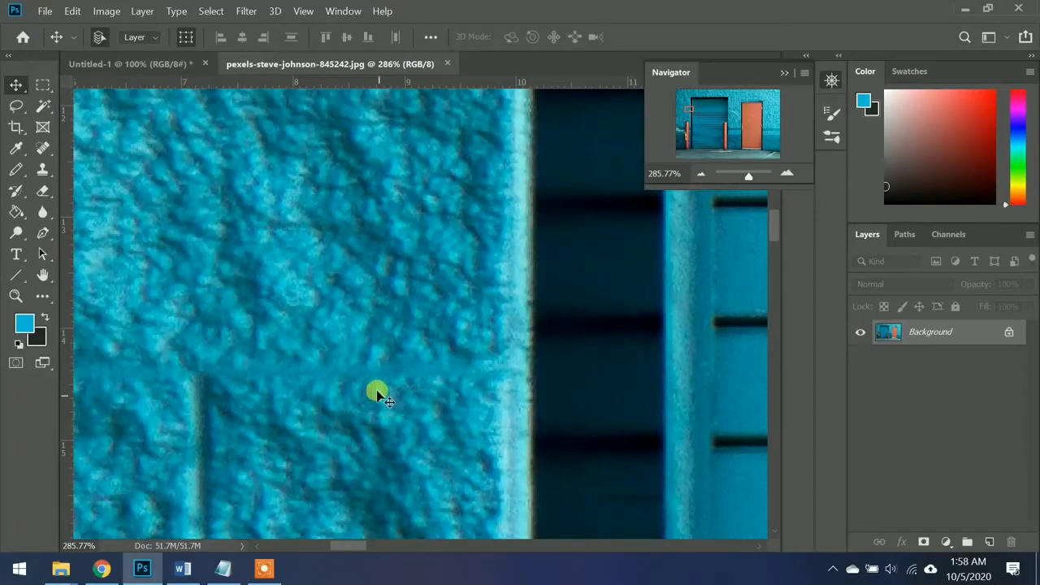
drag(686, 104, 703, 100)
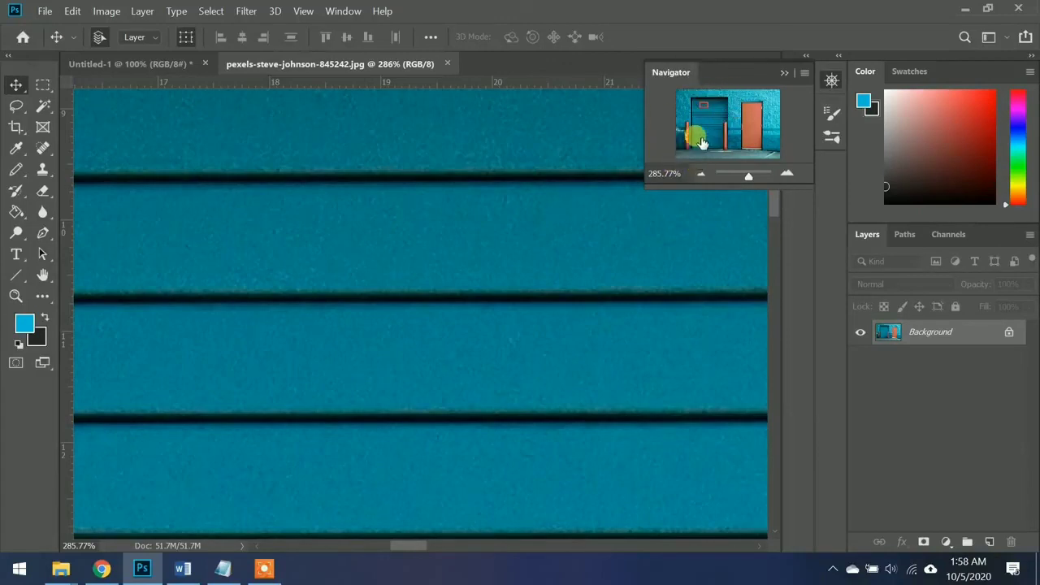
mouse_move(700, 102)
mouse_down()
mouse_move(681, 103)
mouse_move(681, 90)
mouse_up()
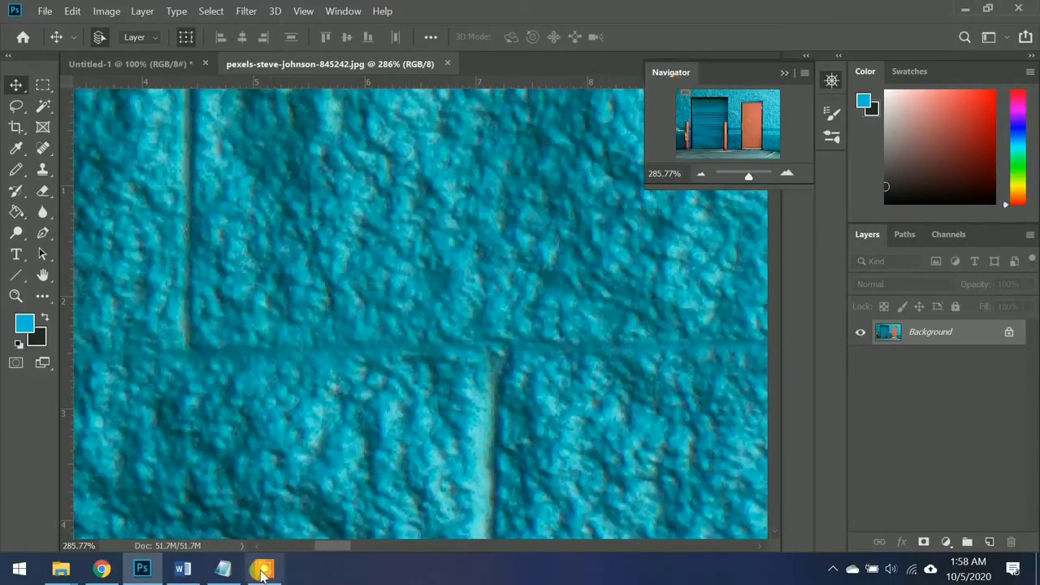
click(264, 568)
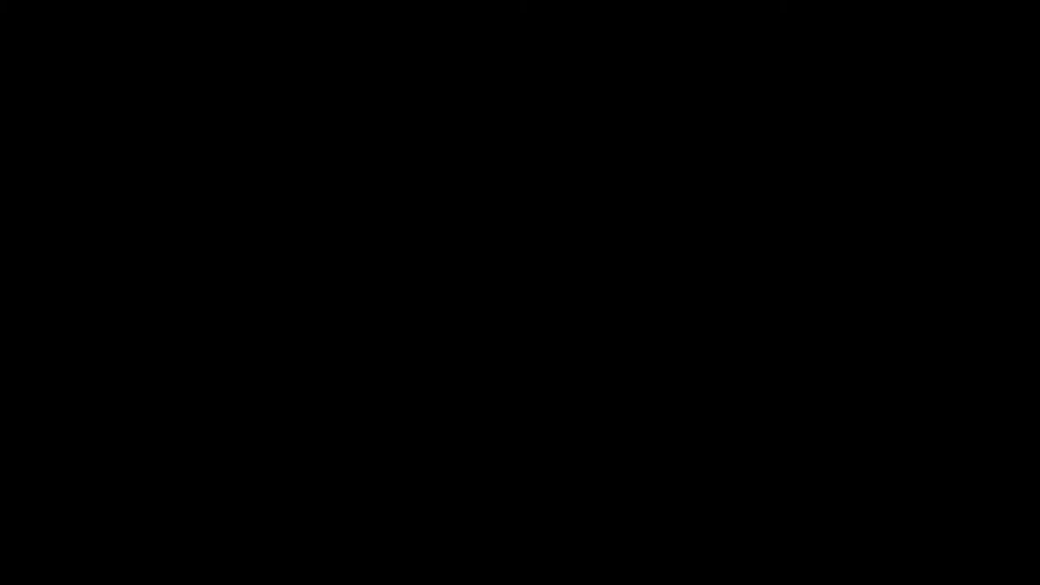